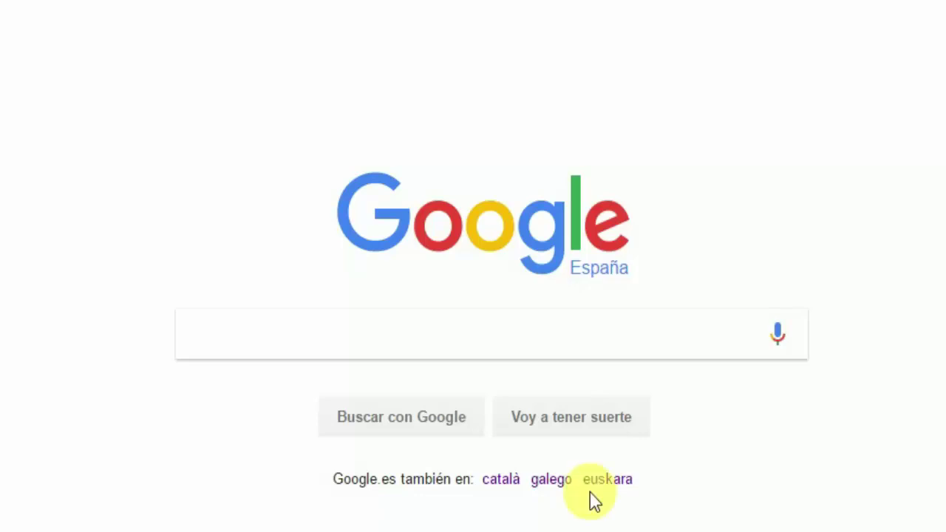
# - Search Google for 'pixlr'
pyautogui.click(402, 340)
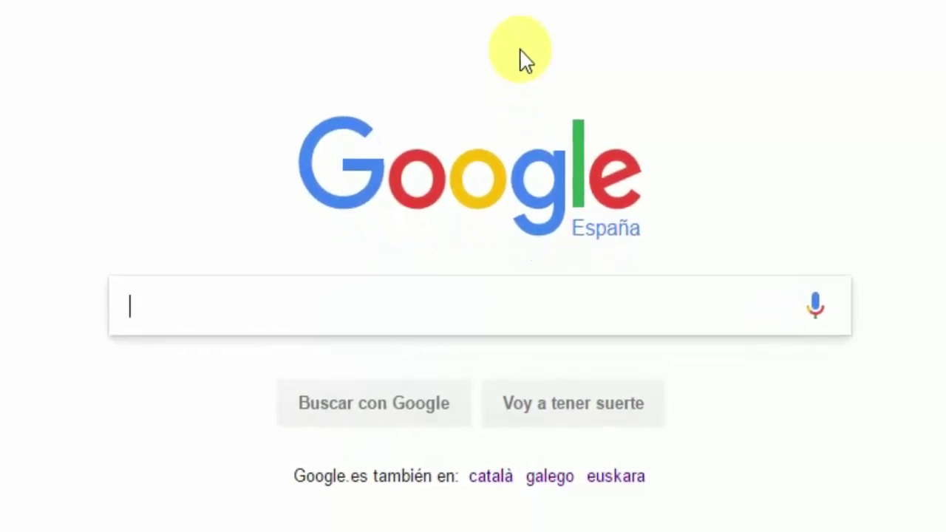
pyautogui.write('pixlr')
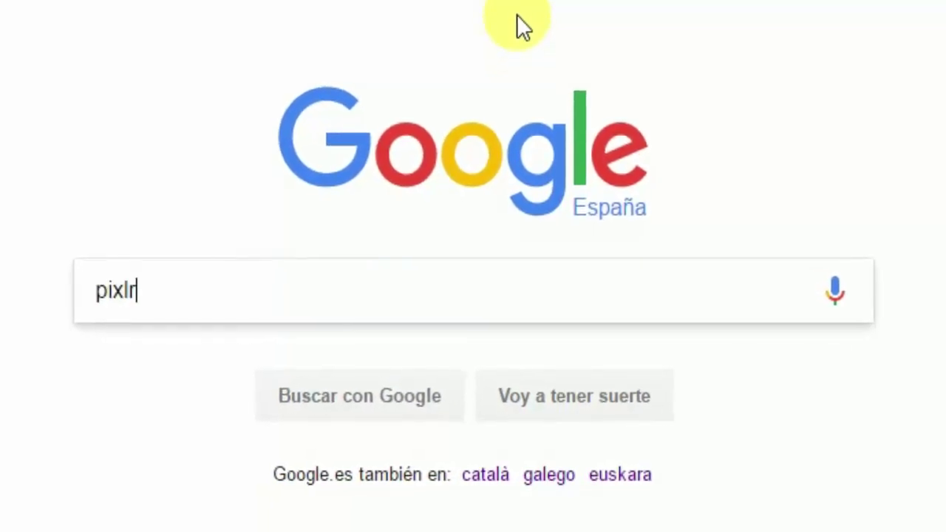
pyautogui.press('Return')
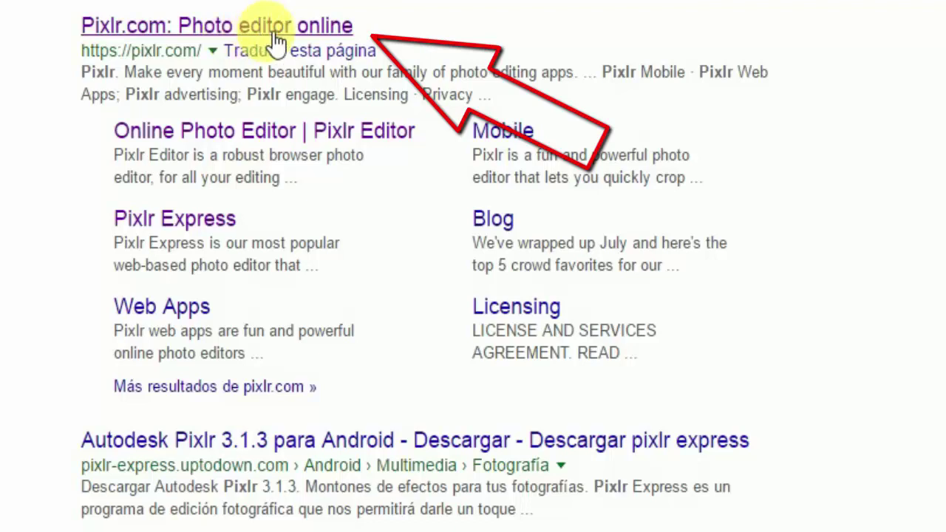
# - Go to Pixlr.com and launch the Pixlr Editor web app
pyautogui.click(150, 28)
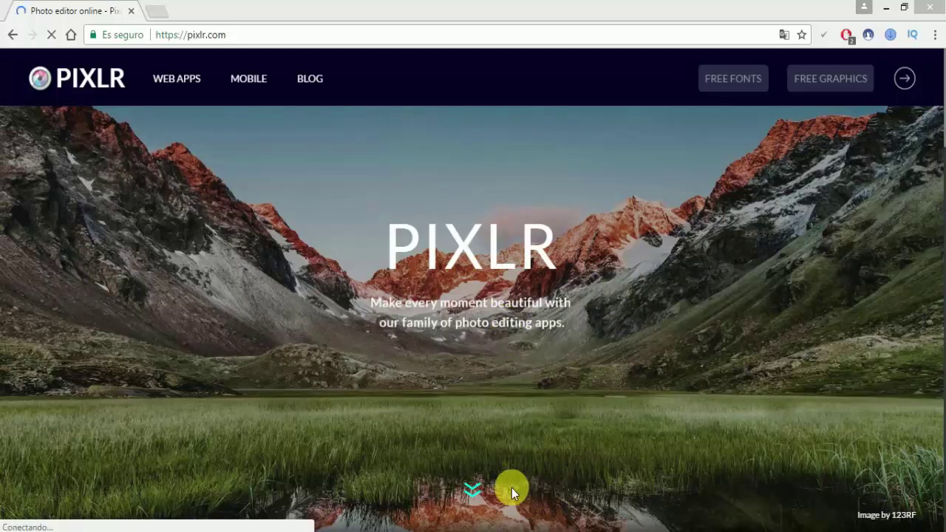
pyautogui.click(484, 496)
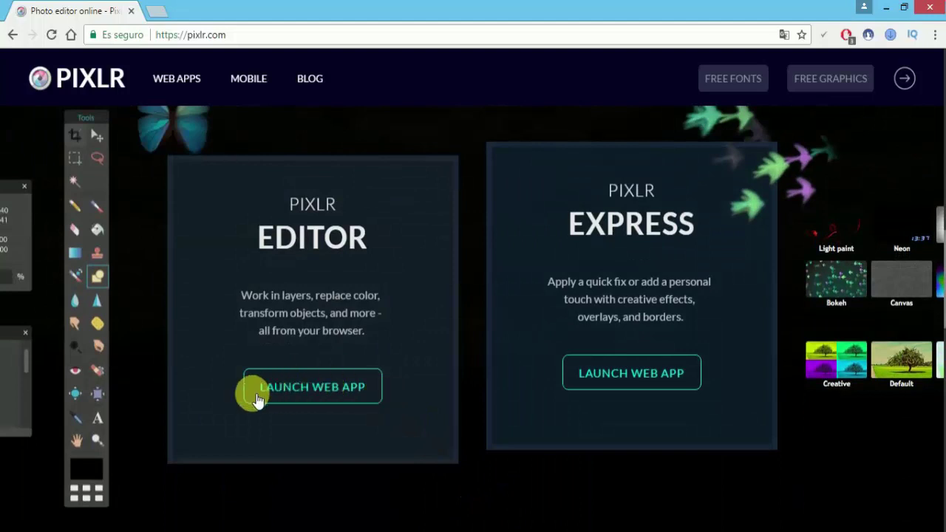
pyautogui.click(325, 392)
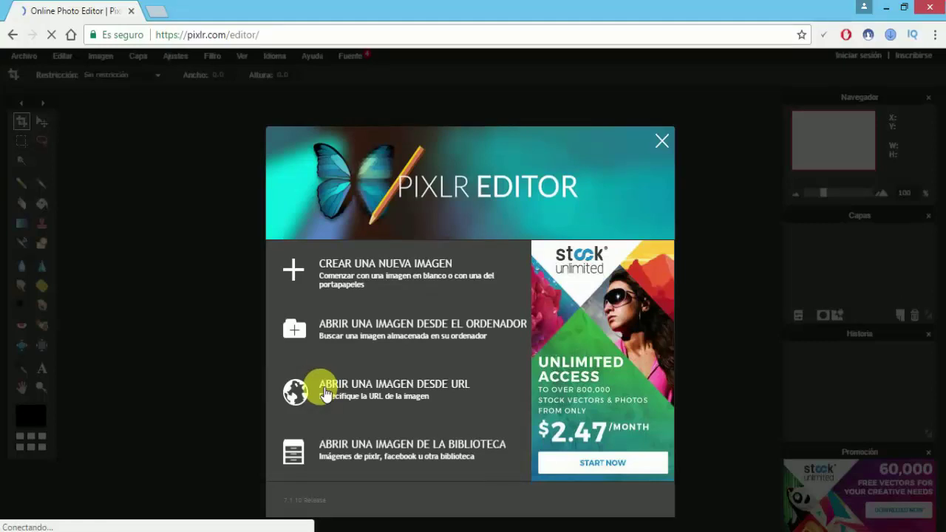
# - Dismiss the welcome dialog and switch the editor's language to English
pyautogui.click(661, 141)
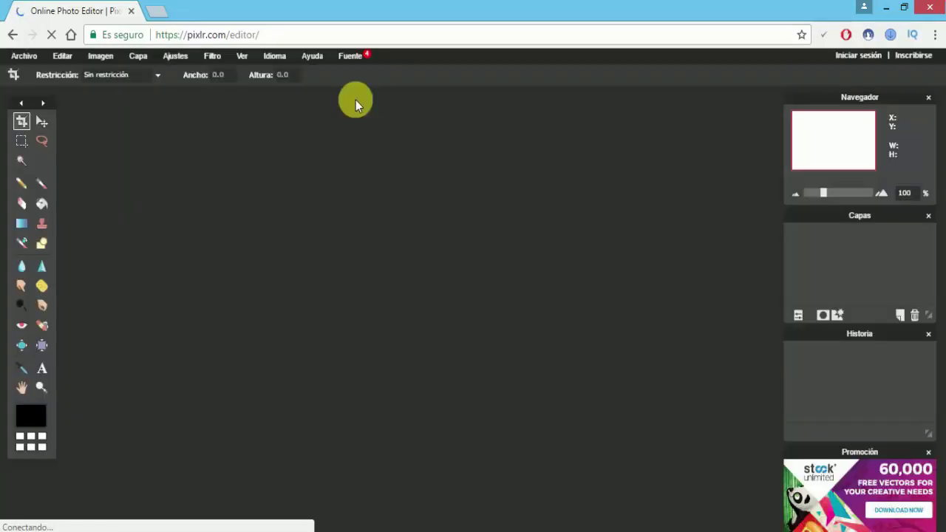
pyautogui.click(275, 59)
pyautogui.click(308, 78)
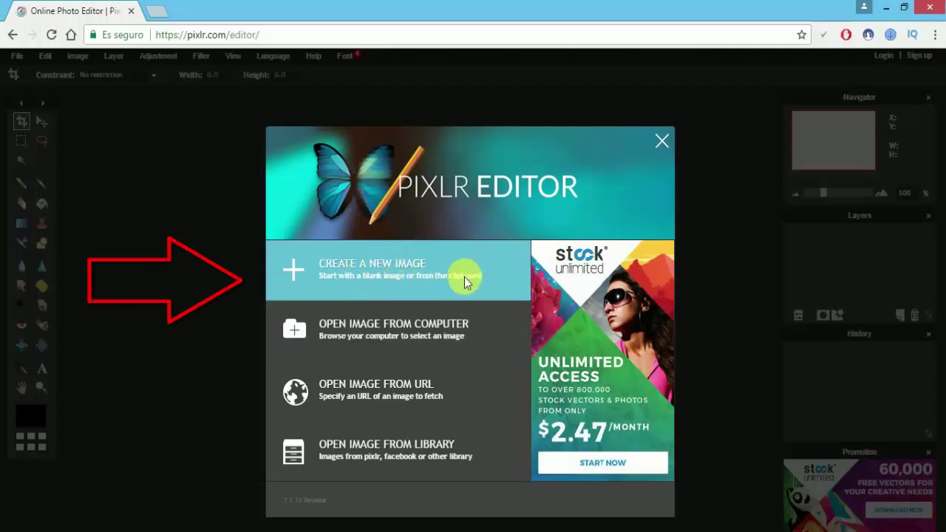
# - Open photo 03 from the computer and enlarge its document window
pyautogui.click(383, 336)
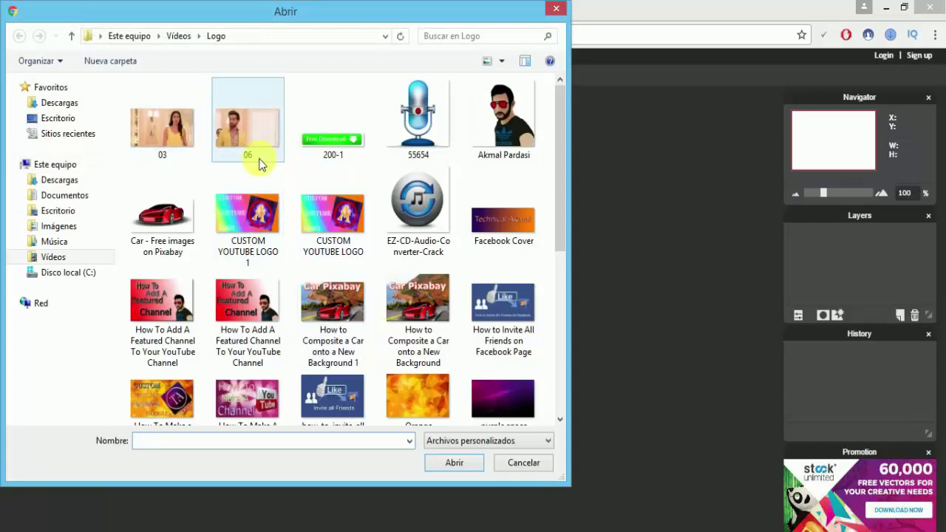
pyautogui.click(176, 139)
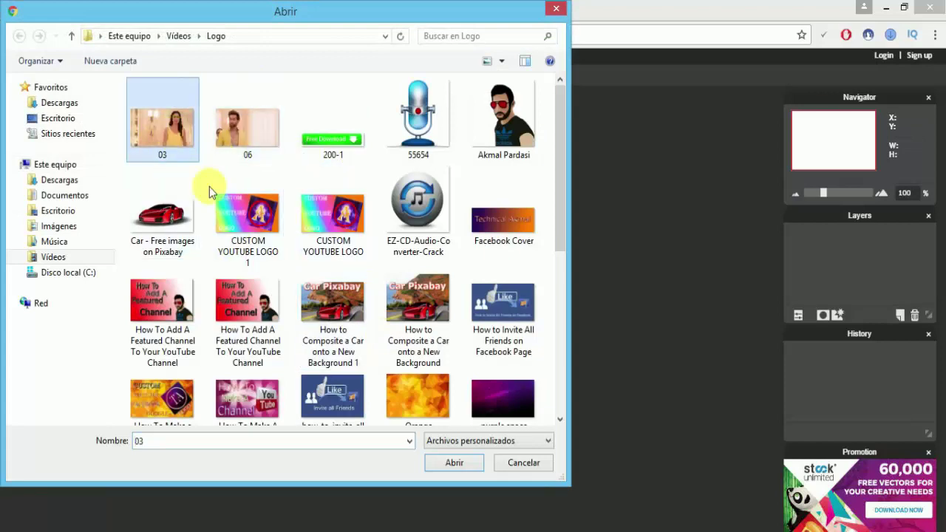
pyautogui.click(454, 463)
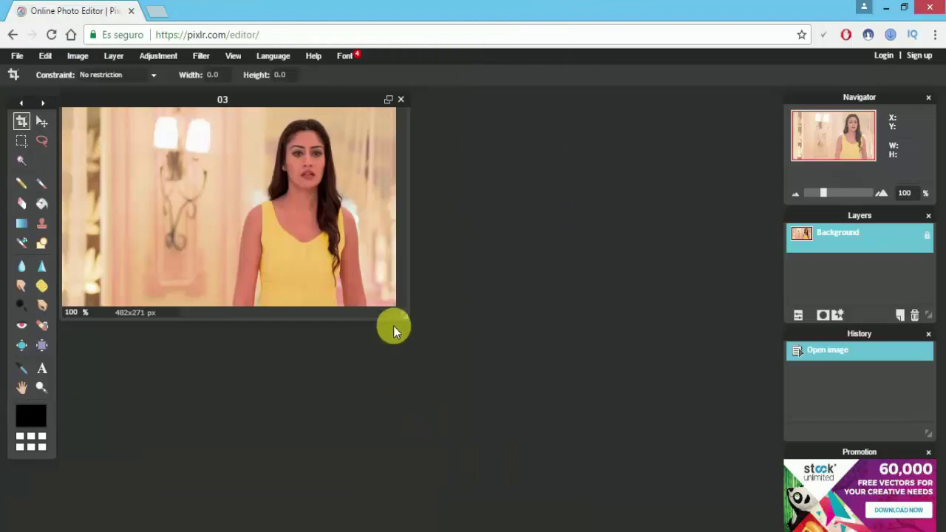
pyautogui.moveTo(406, 315); pyautogui.dragTo(542, 441)
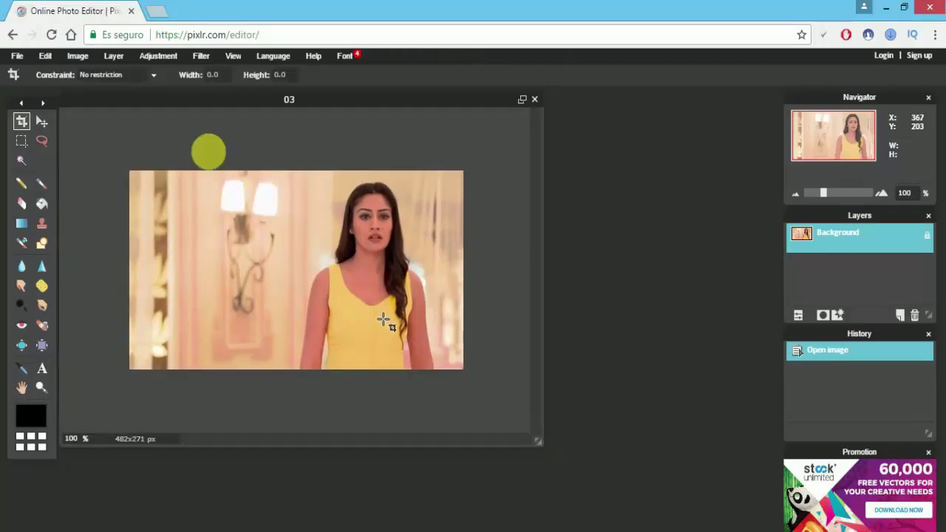
# - Add photo 06 as a new layer above it, then bring up the canvas editing menu
pyautogui.click(114, 56)
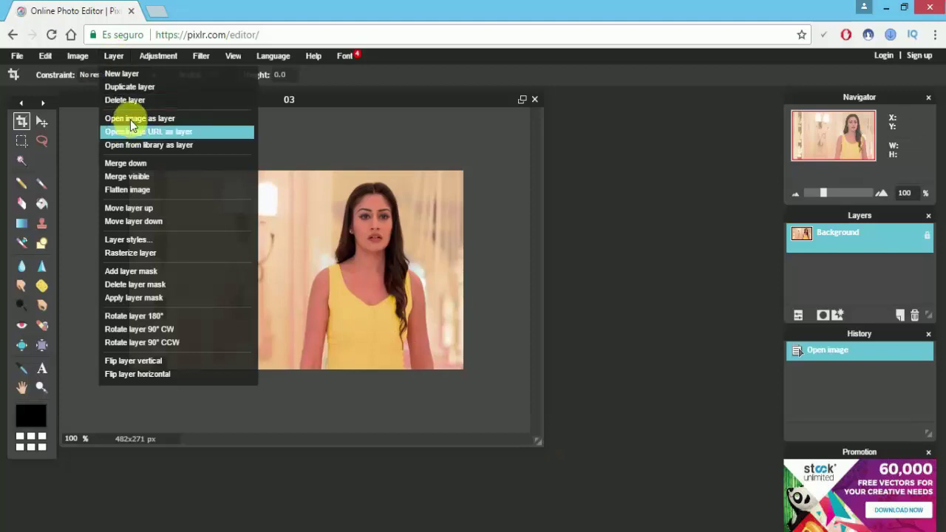
pyautogui.click(130, 120)
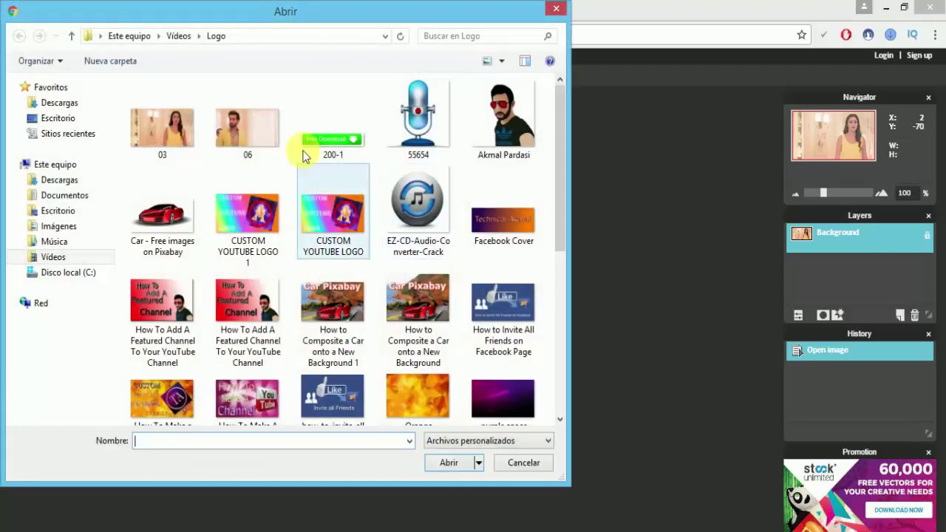
pyautogui.click(259, 137)
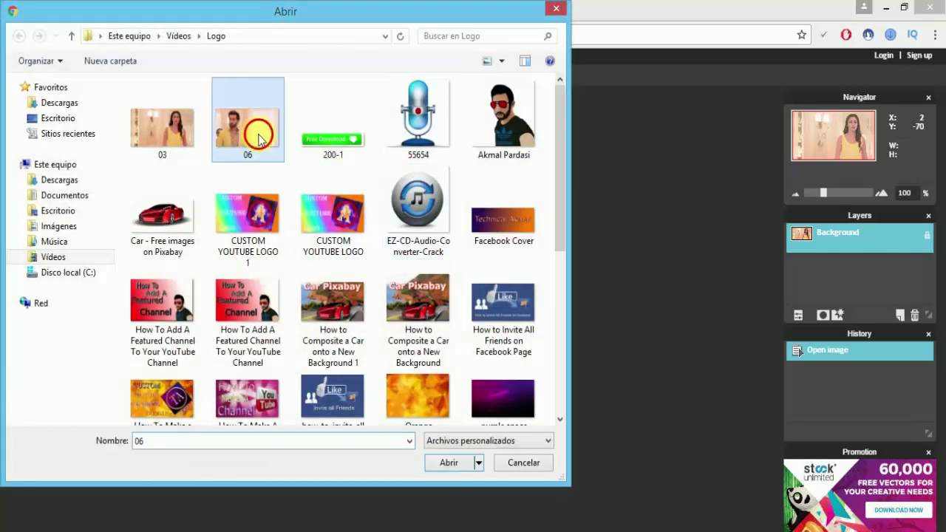
pyautogui.doubleClick(259, 136)
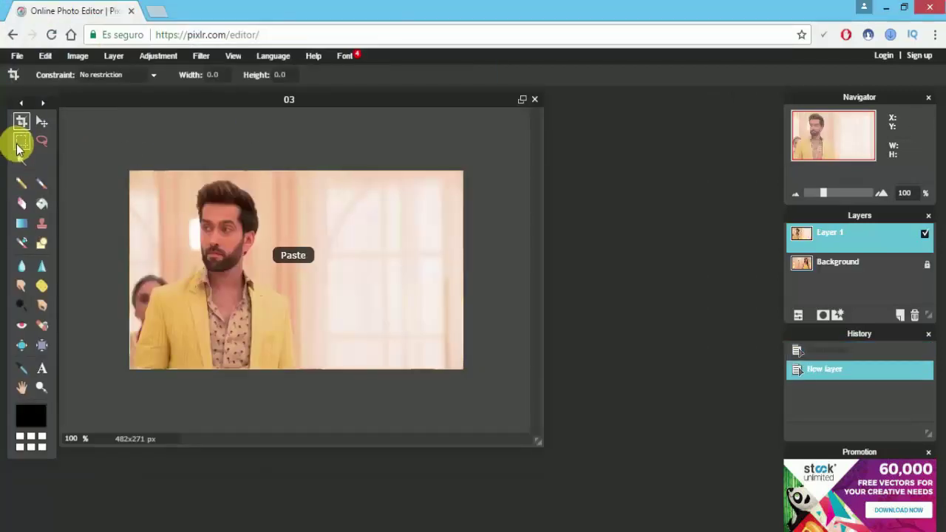
pyautogui.click(21, 141)
pyautogui.rightClick(169, 183)
# - Free-transform Layer 1 and apply the change
pyautogui.click(244, 274)
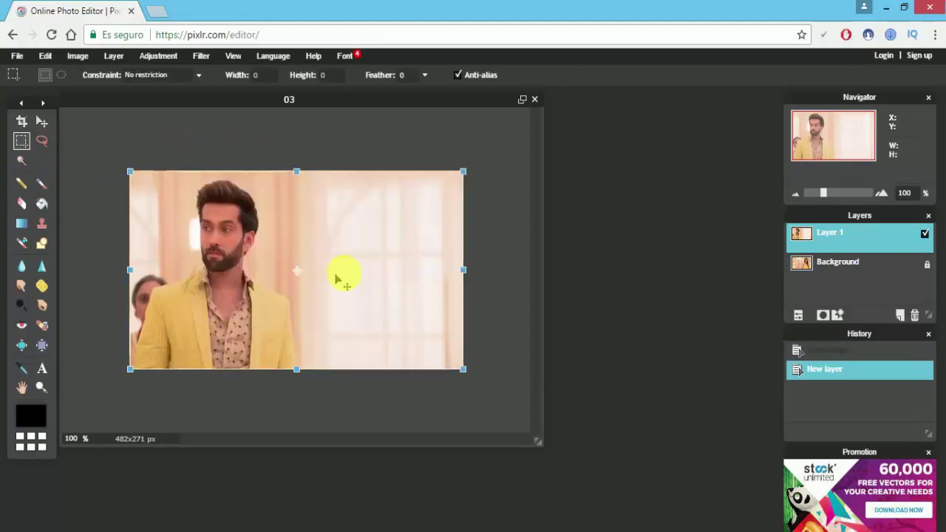
pyautogui.click(473, 281)
pyautogui.click(473, 324)
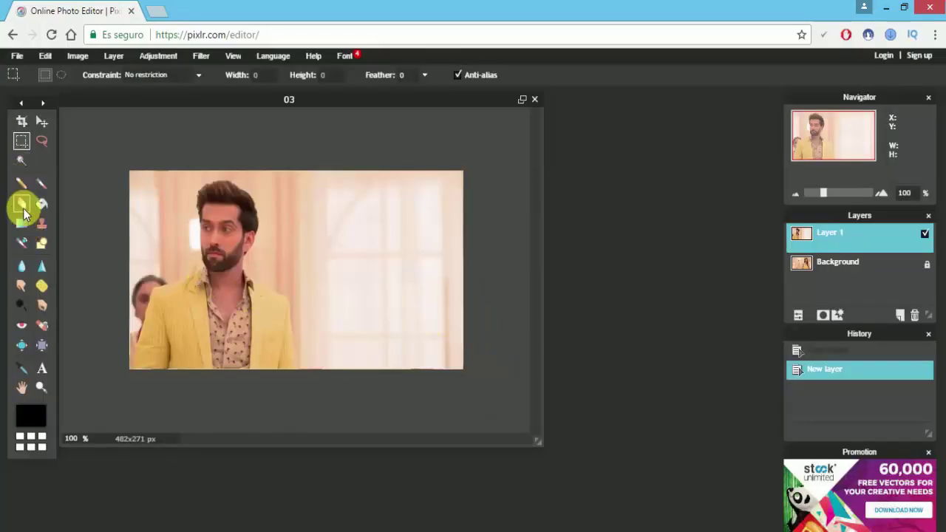
# - Set the Eraser to a soft 150-size brush
pyautogui.click(21, 204)
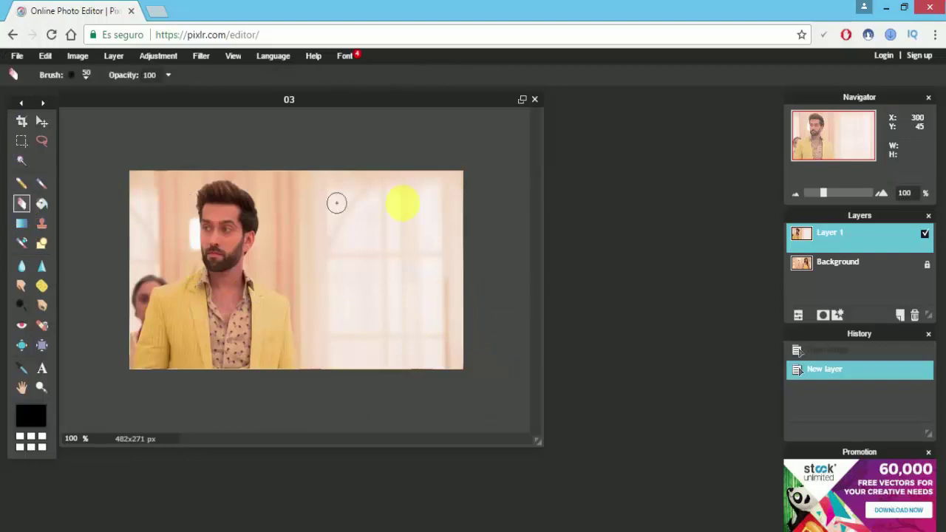
pyautogui.click(81, 75)
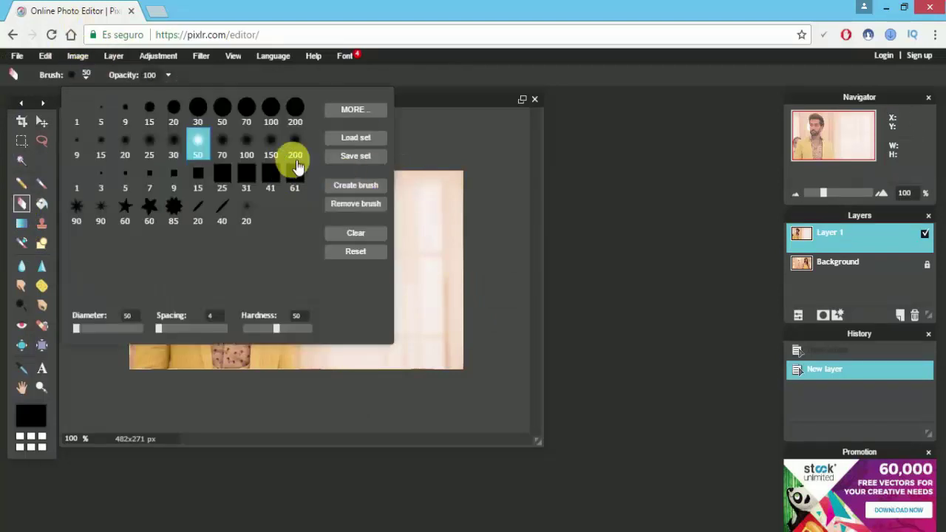
pyautogui.click(271, 145)
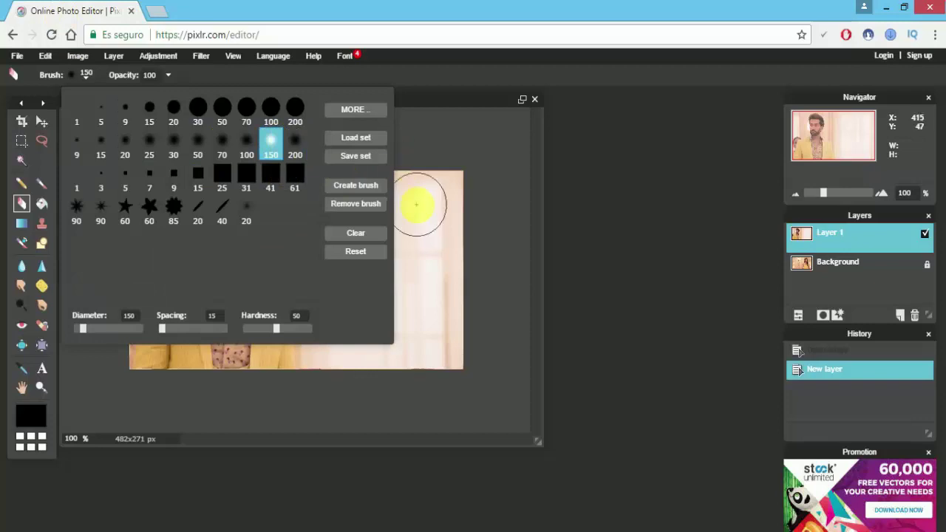
pyautogui.click(383, 72)
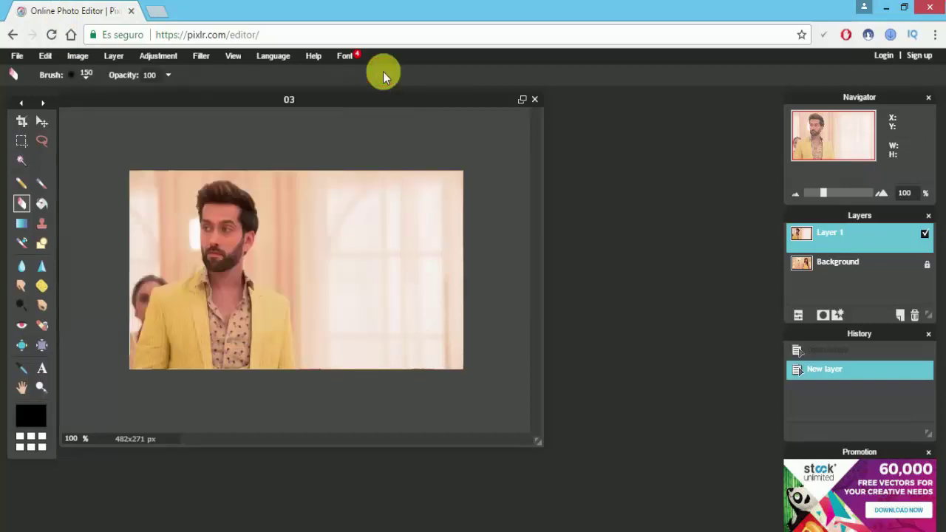
# - Erase Layer 1's right side and bottom, undo two strokes, and blend its left edge
pyautogui.moveTo(450, 171)
pyautogui.mouseDown()
pyautogui.moveTo(467, 342)
pyautogui.moveTo(438, 361)
pyautogui.moveTo(427, 347)
pyautogui.moveTo(414, 101)
pyautogui.moveTo(344, 197)
pyautogui.moveTo(376, 348)
pyautogui.moveTo(390, 269)
pyautogui.moveTo(355, 172)
pyautogui.mouseUp()
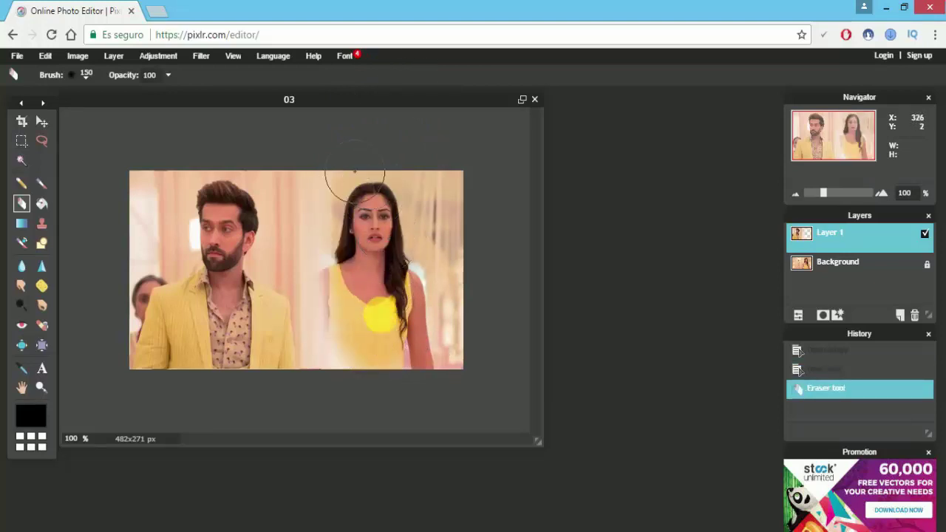
pyautogui.moveTo(385, 355); pyautogui.dragTo(381, 361)
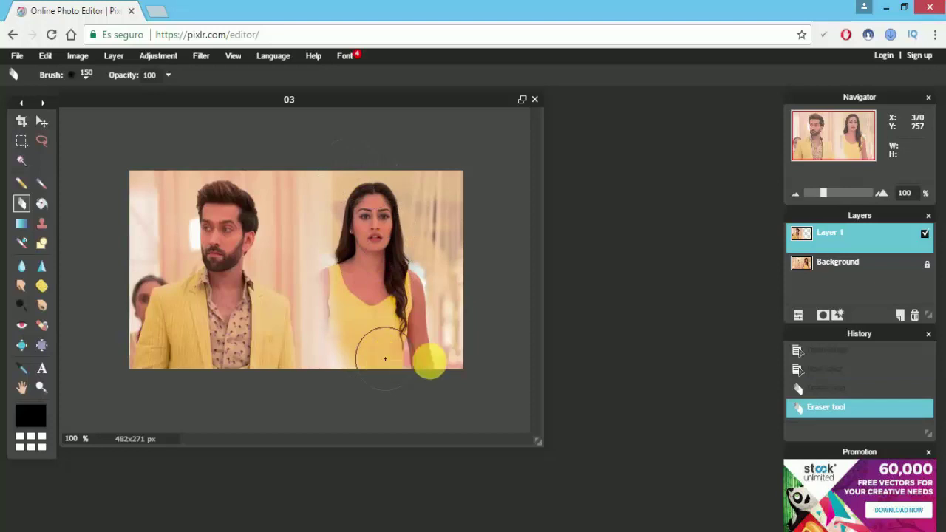
pyautogui.moveTo(448, 361)
pyautogui.mouseDown()
pyautogui.moveTo(359, 333)
pyautogui.moveTo(337, 367)
pyautogui.moveTo(328, 299)
pyautogui.mouseUp()
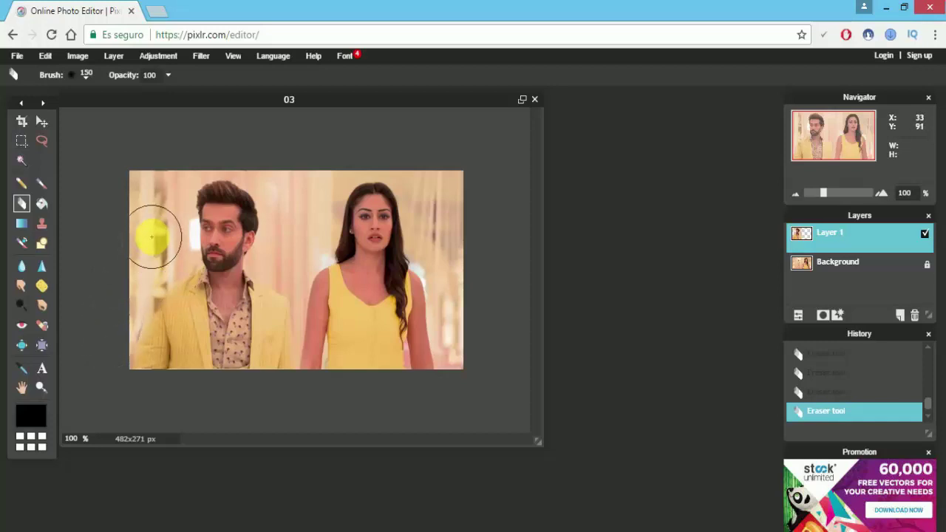
pyautogui.hotkey('ctrl', 'z')
pyautogui.hotkey('ctrl', 'z')
pyautogui.hotkey('ctrl', 'z')
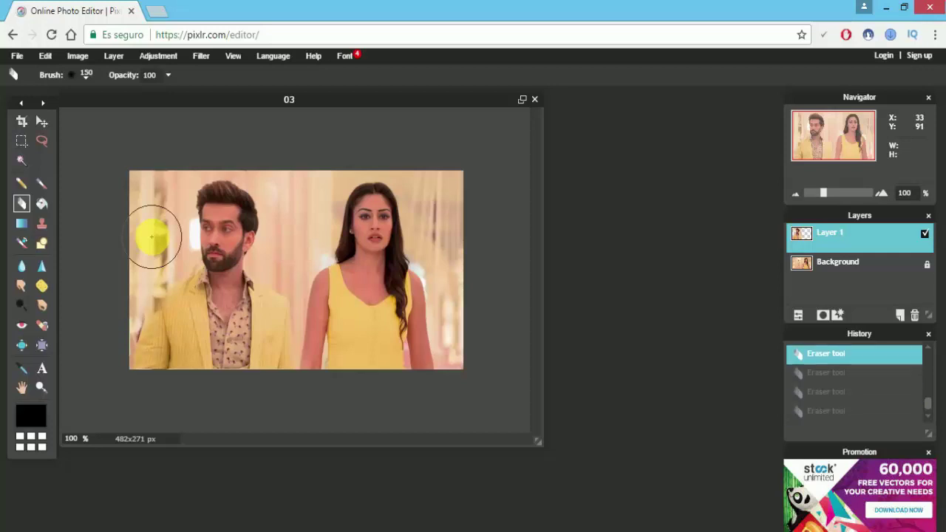
pyautogui.hotkey('ctrl', 'z')
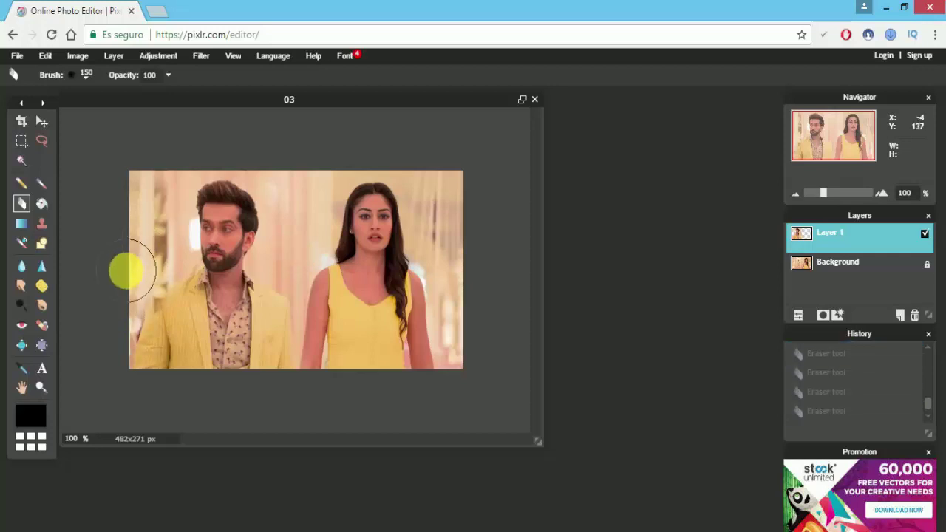
pyautogui.moveTo(119, 273); pyautogui.dragTo(103, 344)
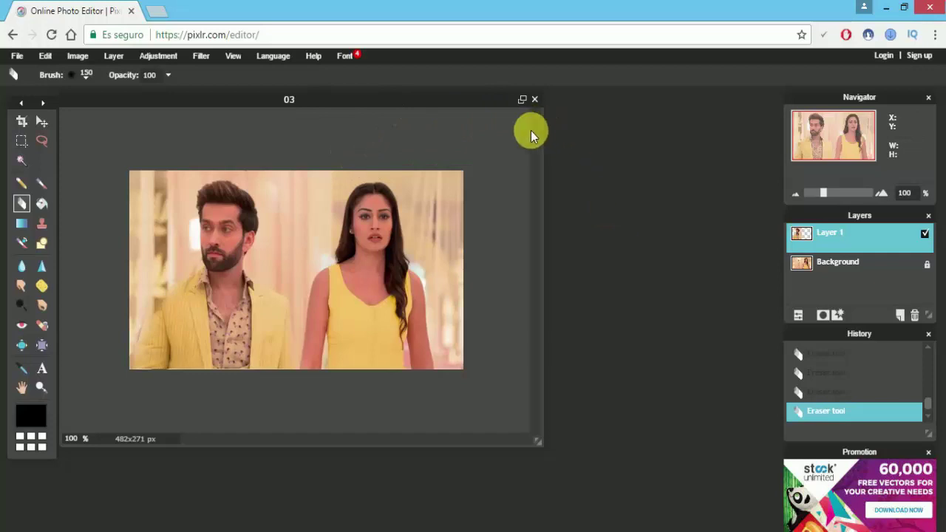
# - Save the composite as PNG 'Ishqbaaz' in the Videos\Logo folder
pyautogui.click(16, 57)
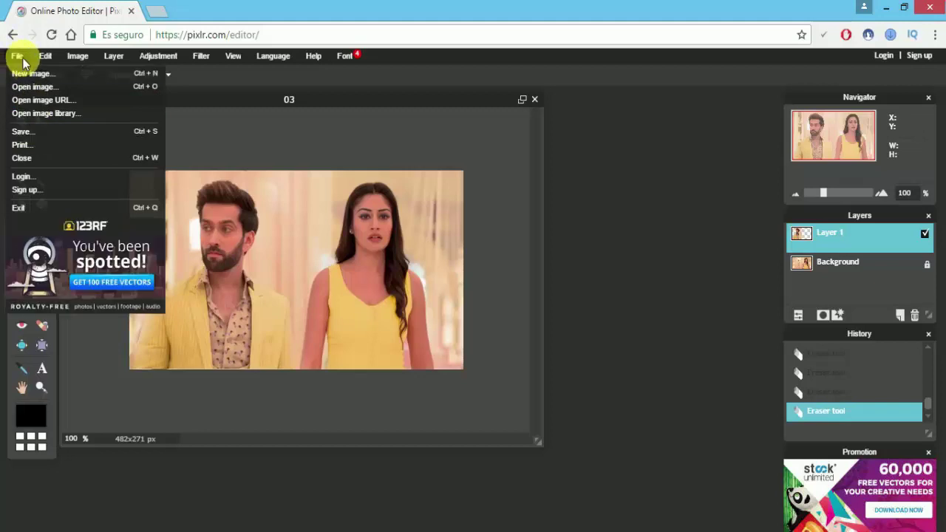
pyautogui.click(44, 141)
pyautogui.click(547, 249)
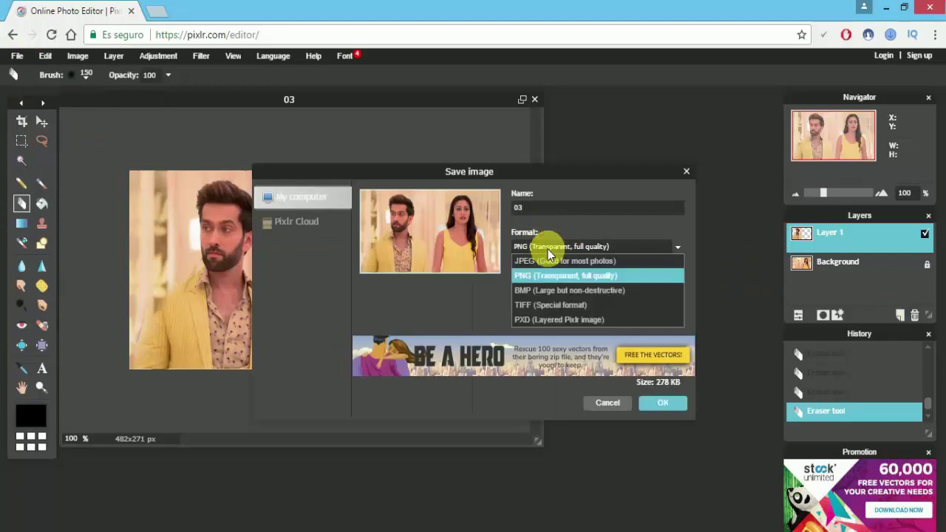
pyautogui.click(548, 250)
pyautogui.write('Ishqbaaz')
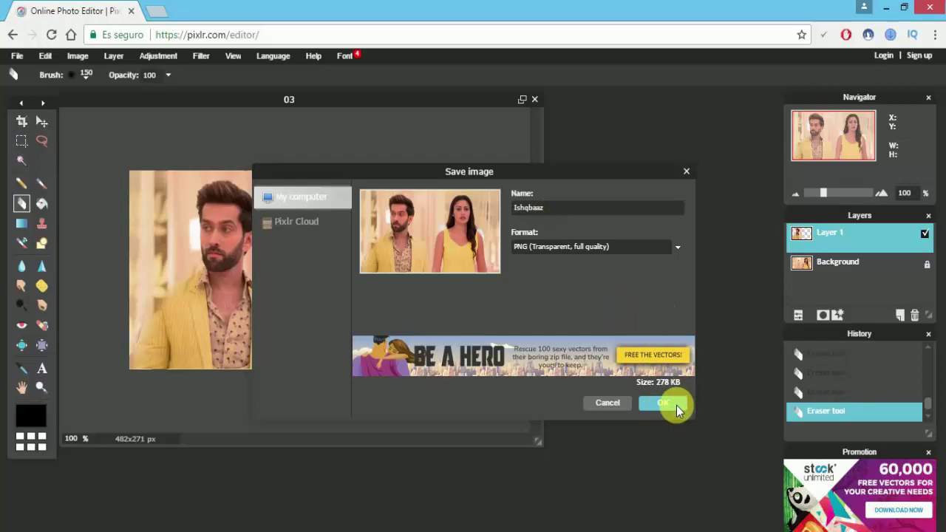
pyautogui.click(676, 410)
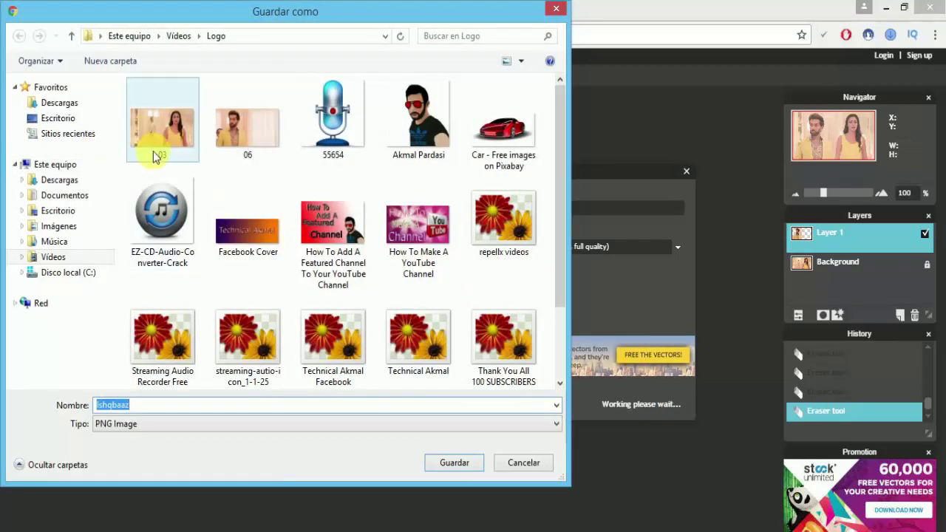
pyautogui.click(457, 462)
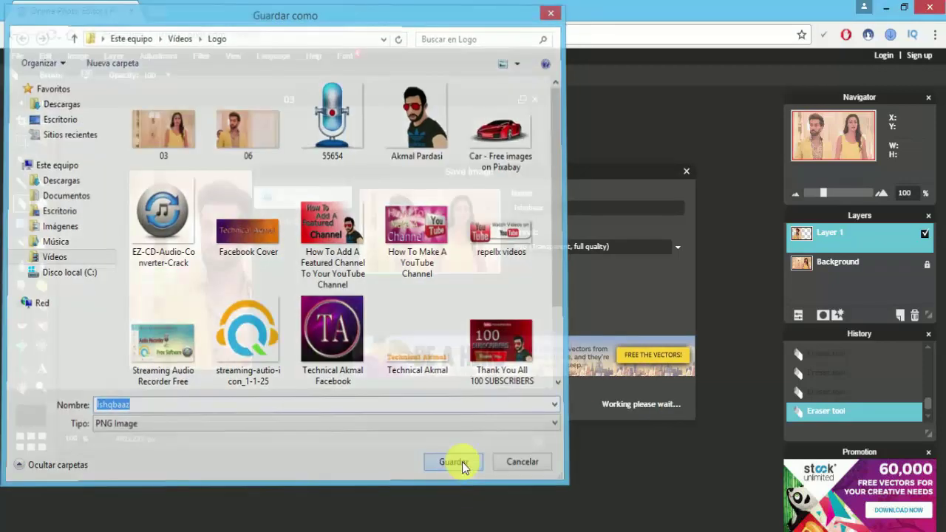